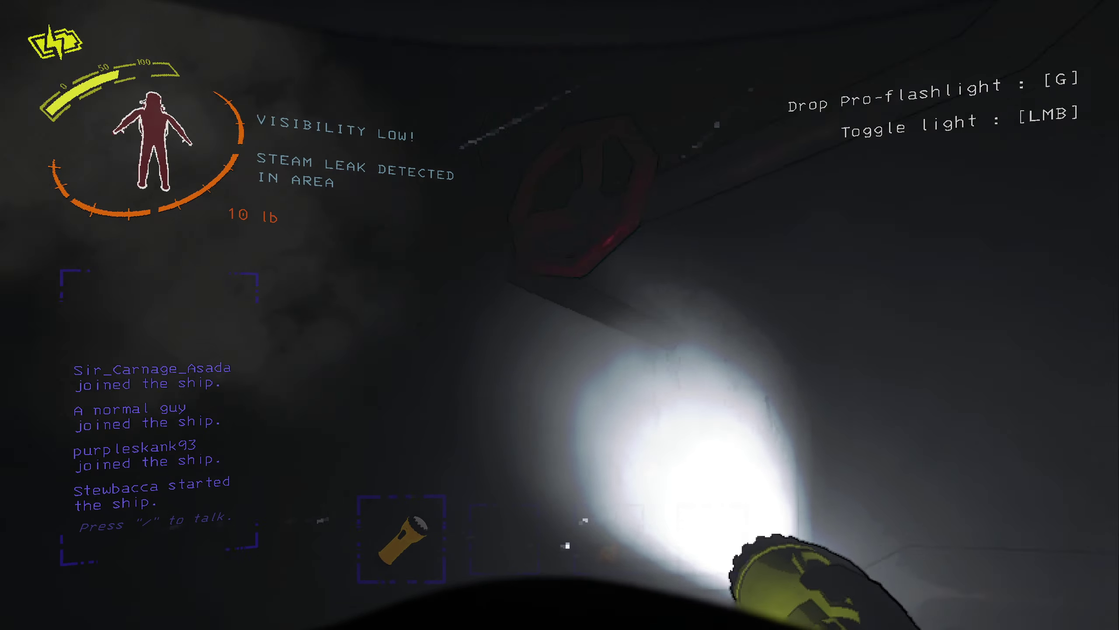
Try to pull the red valve shut in the steam leak
key("e")
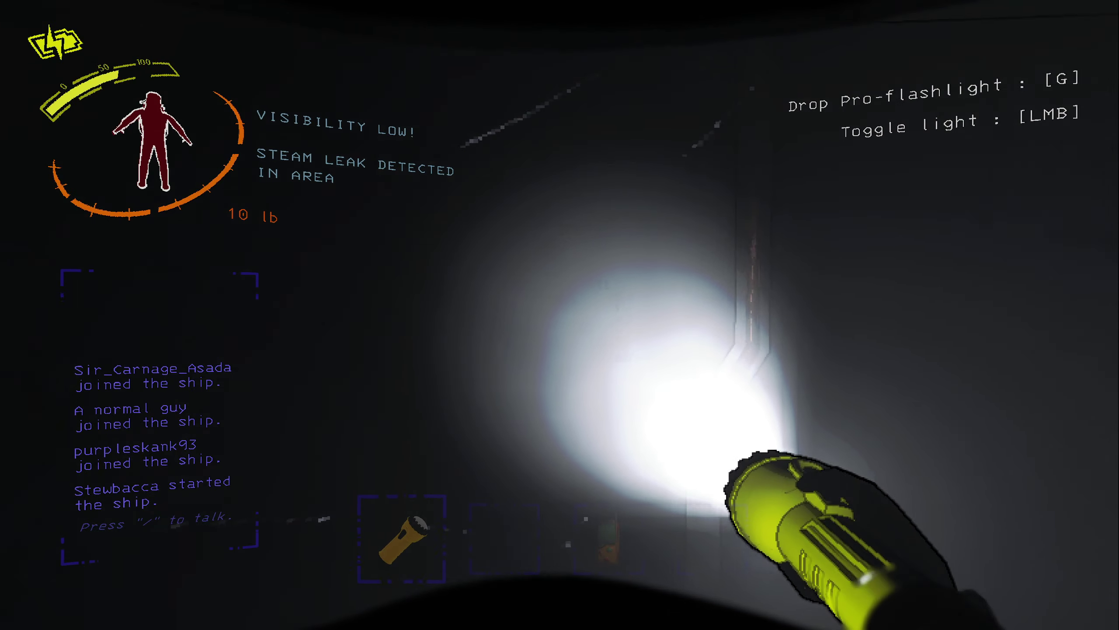
Walk to the striped door, target door I1 with the hacking tool, and stay near while it connects
key("w")
scroll(560, 314, "down", 1)
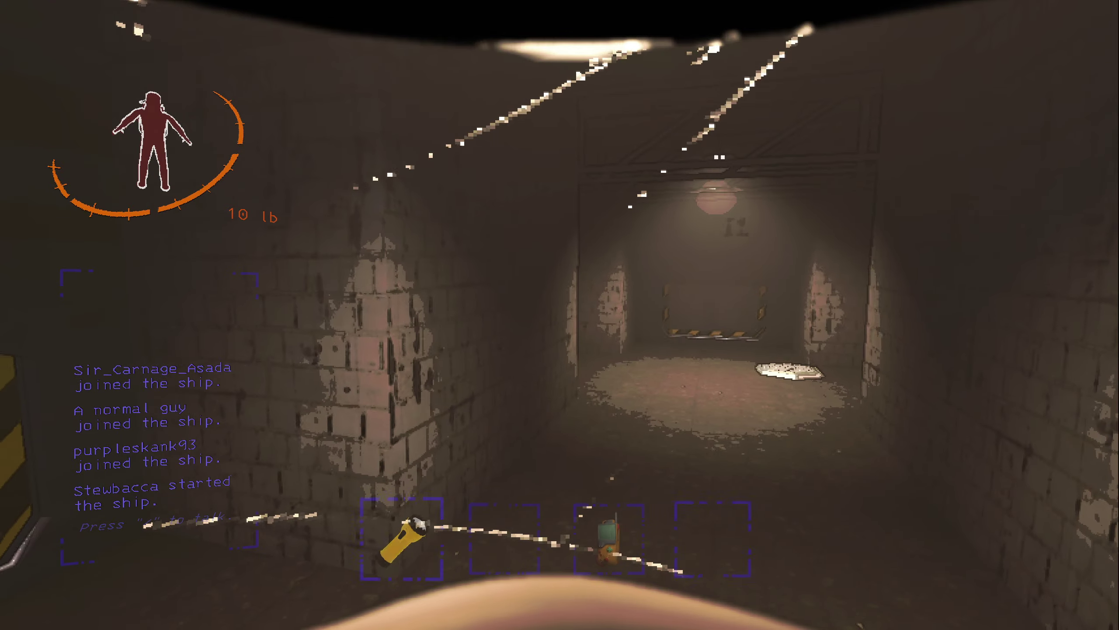
scroll(560, 315, "down", 1)
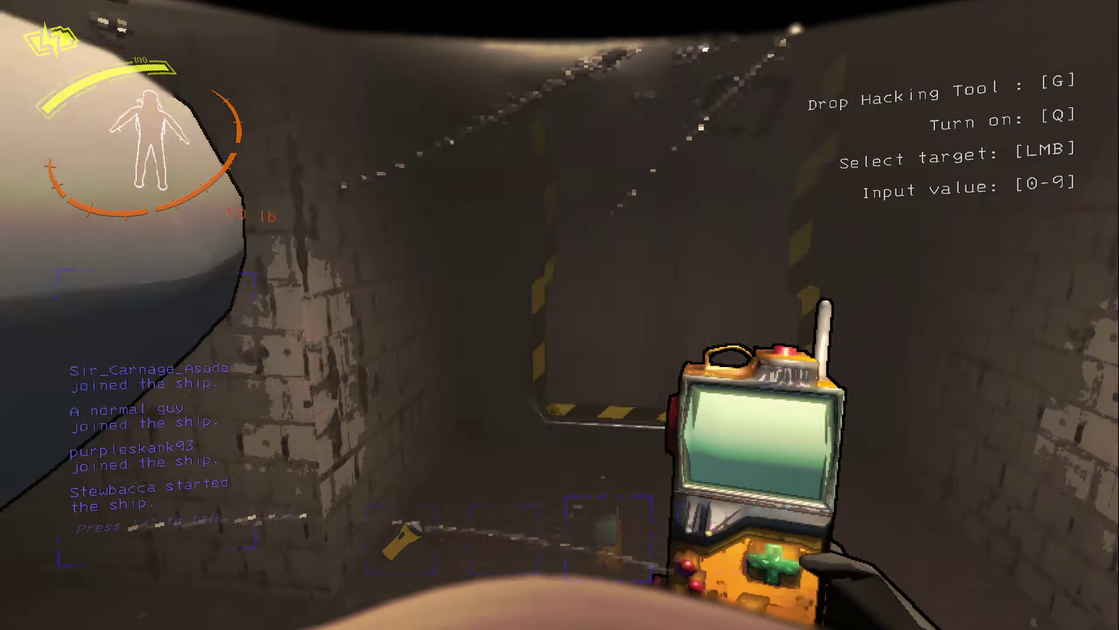
scroll(559, 315, "up", 1)
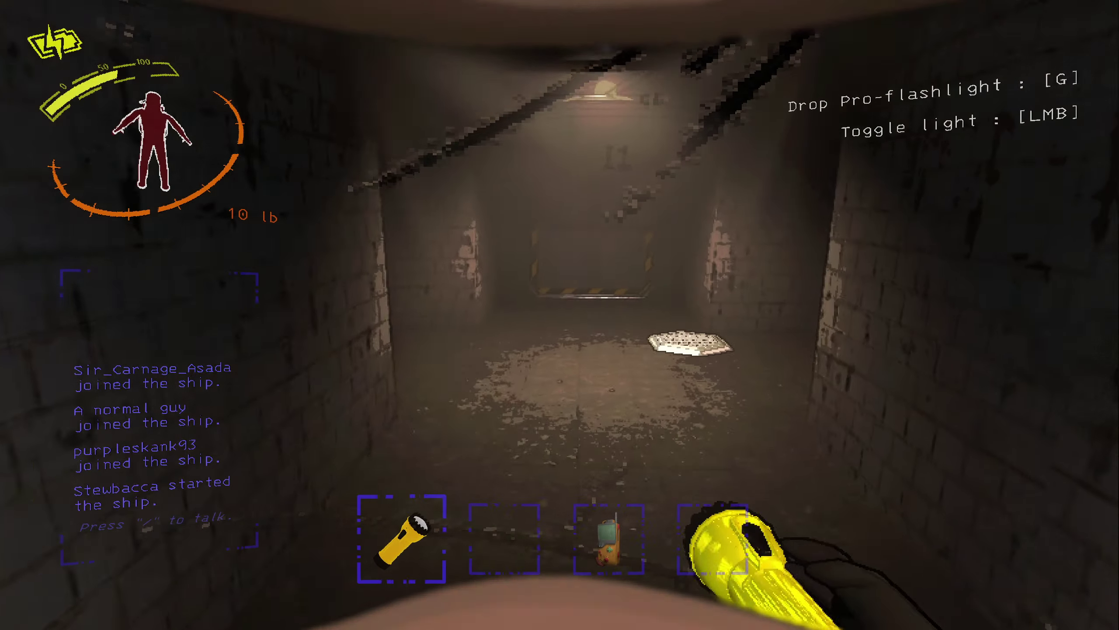
key("w")
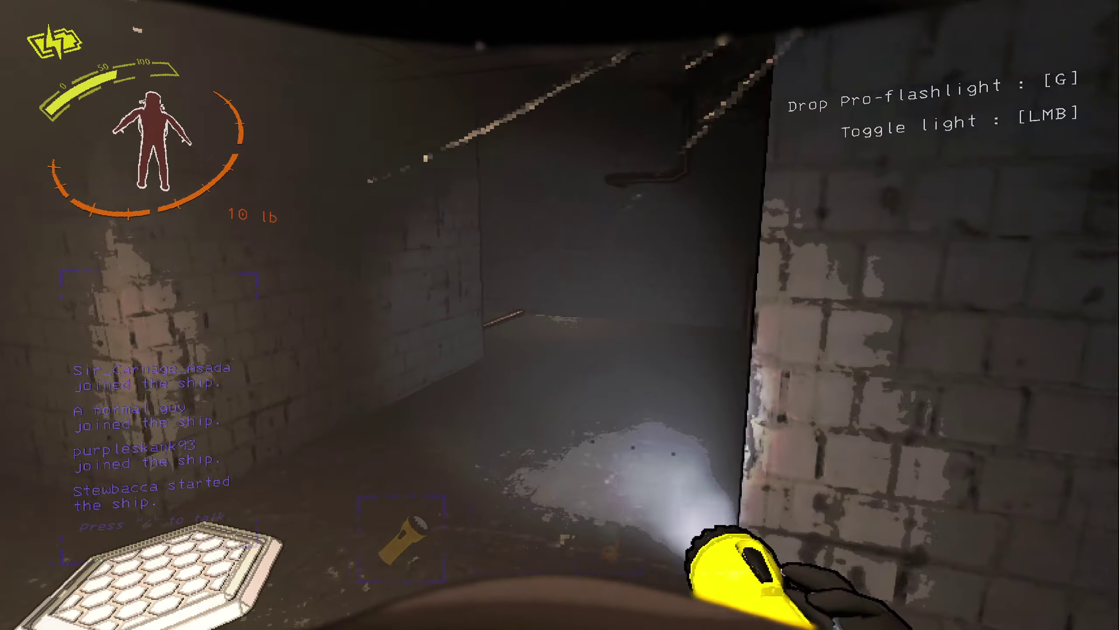
scroll(560, 315, "down", 1)
scroll(560, 315, "up", 1)
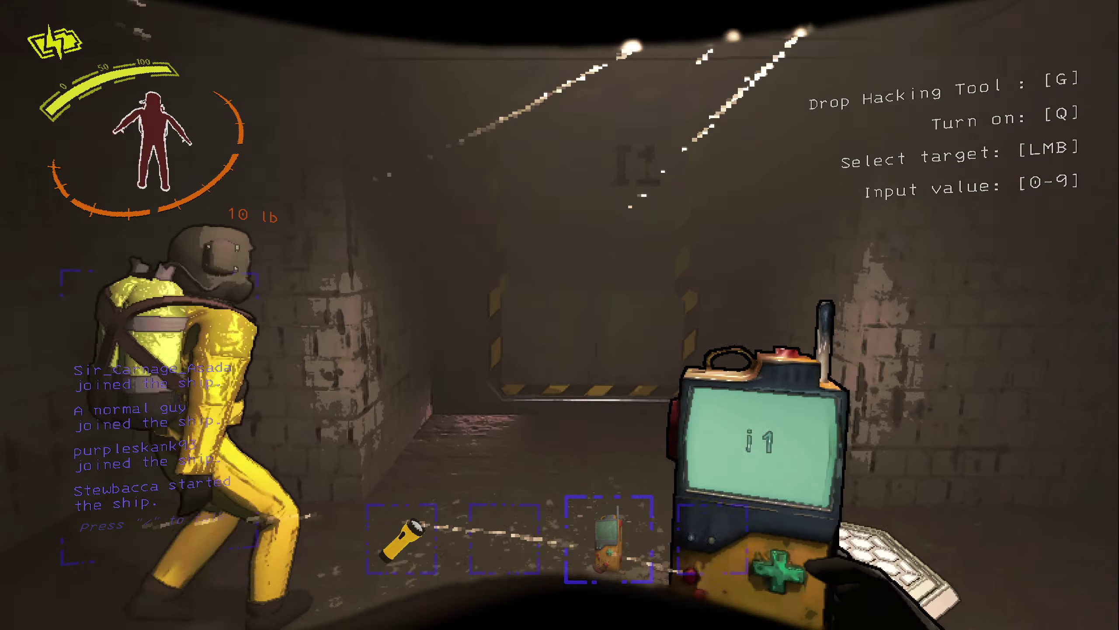
left_click(560, 315)
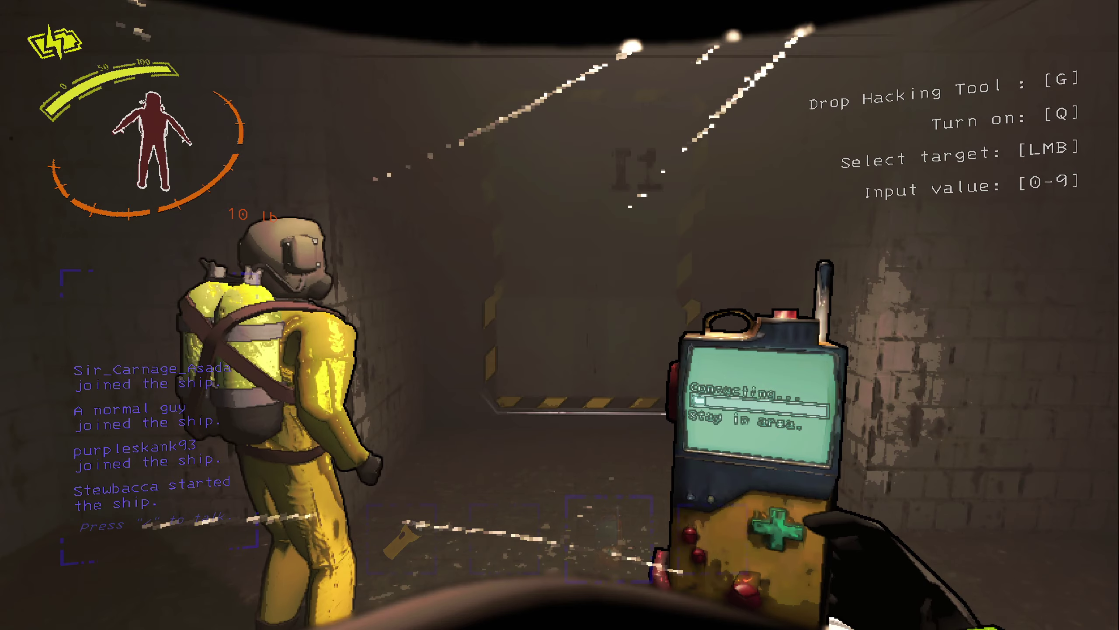
key("w")
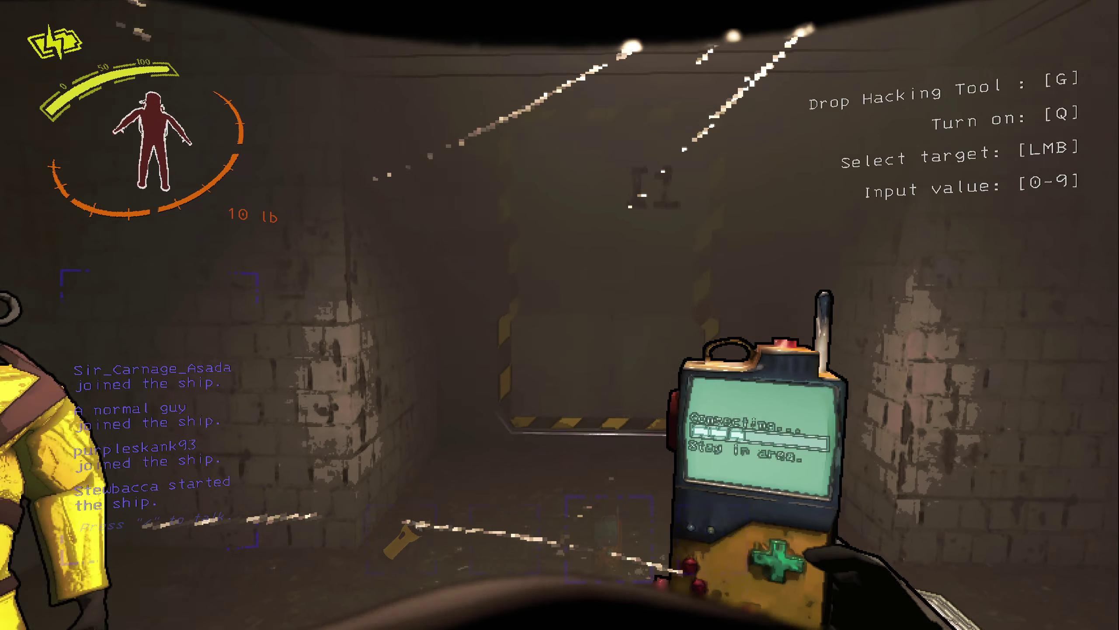
key("w")
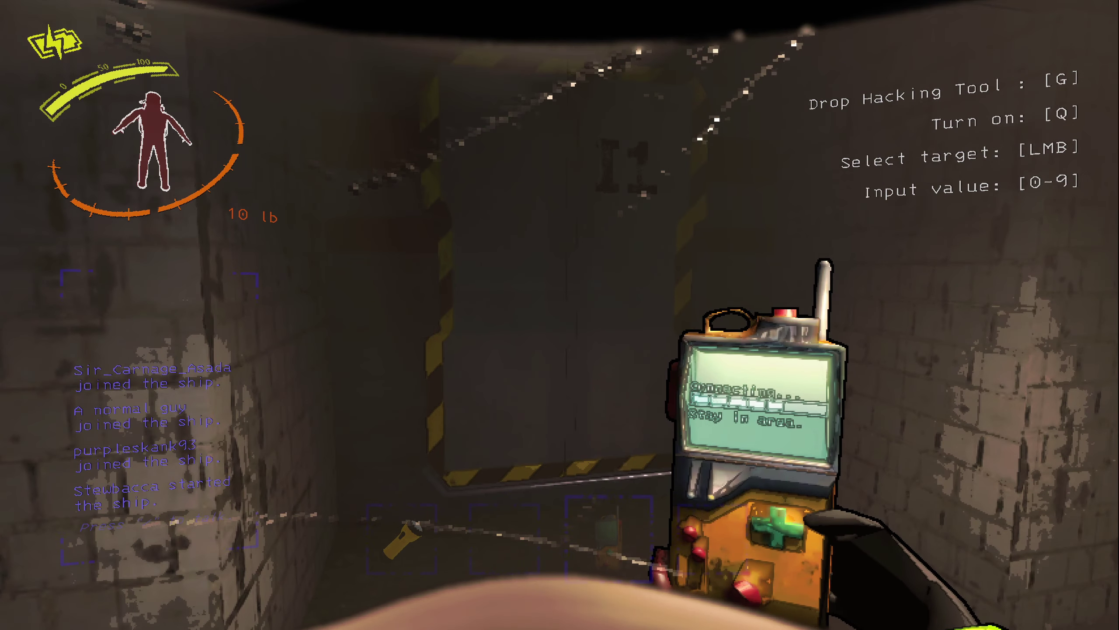
Approach door I1 until access is granted, then select door c7 as the next target
key("w")
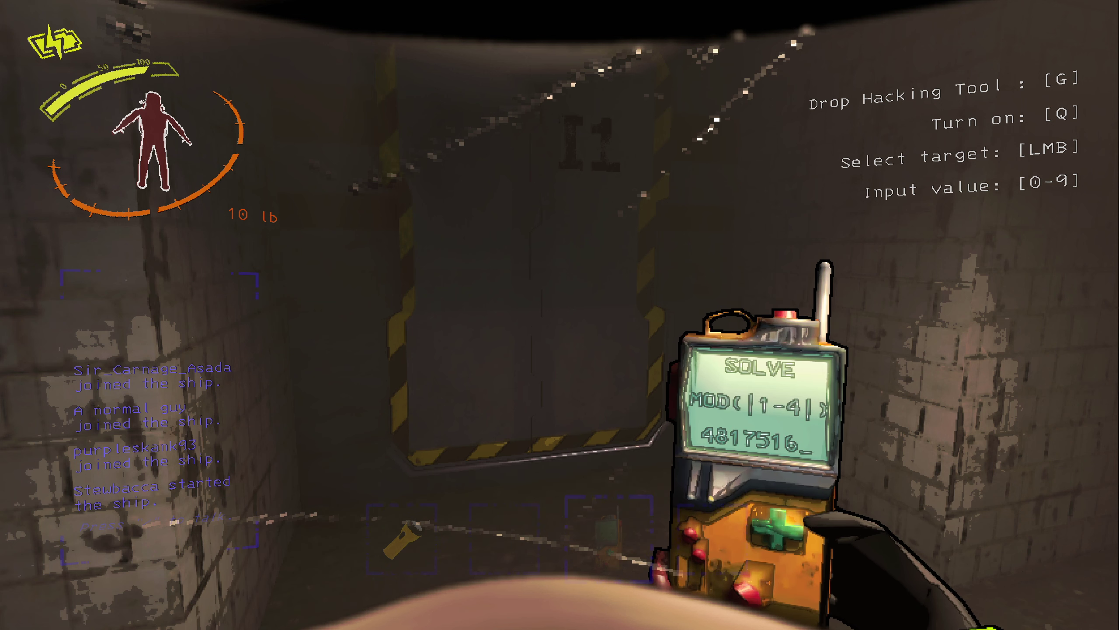
type("2")
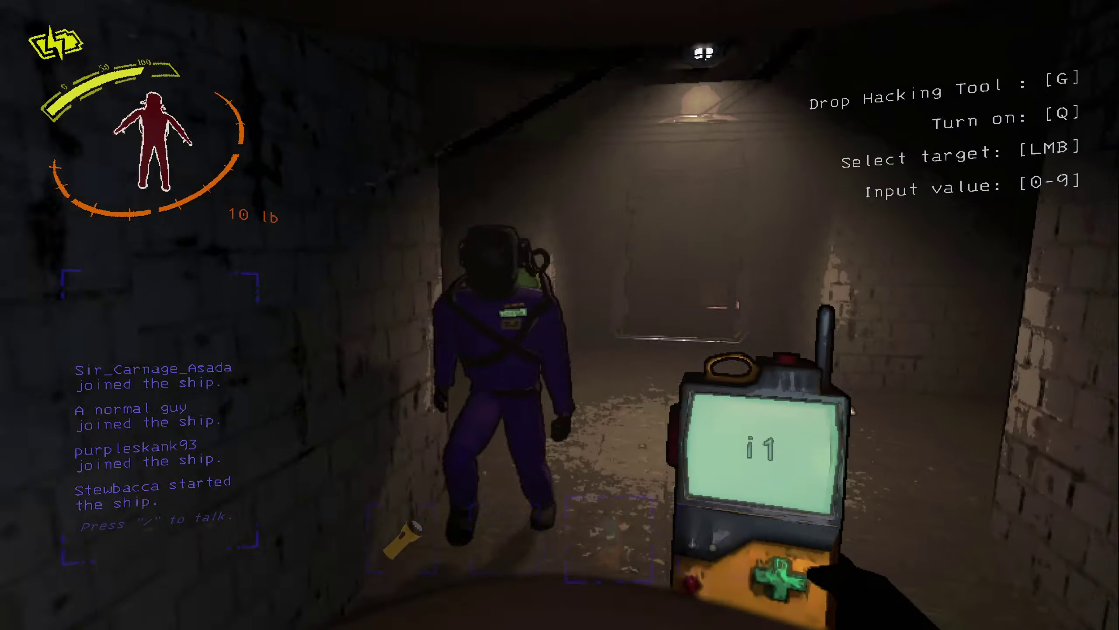
left_click(559, 315)
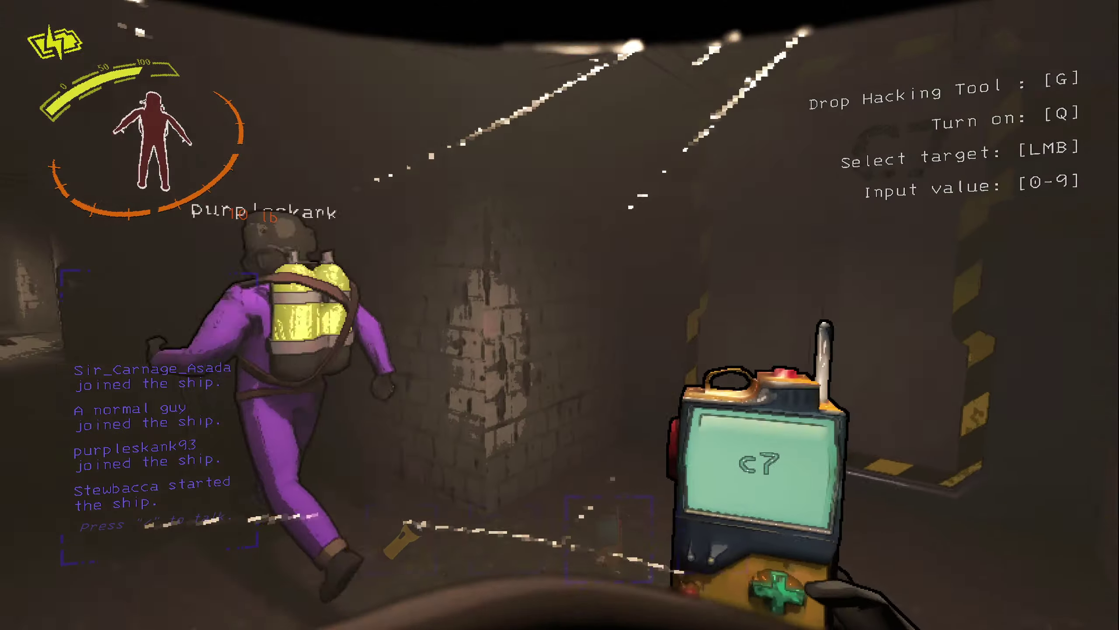